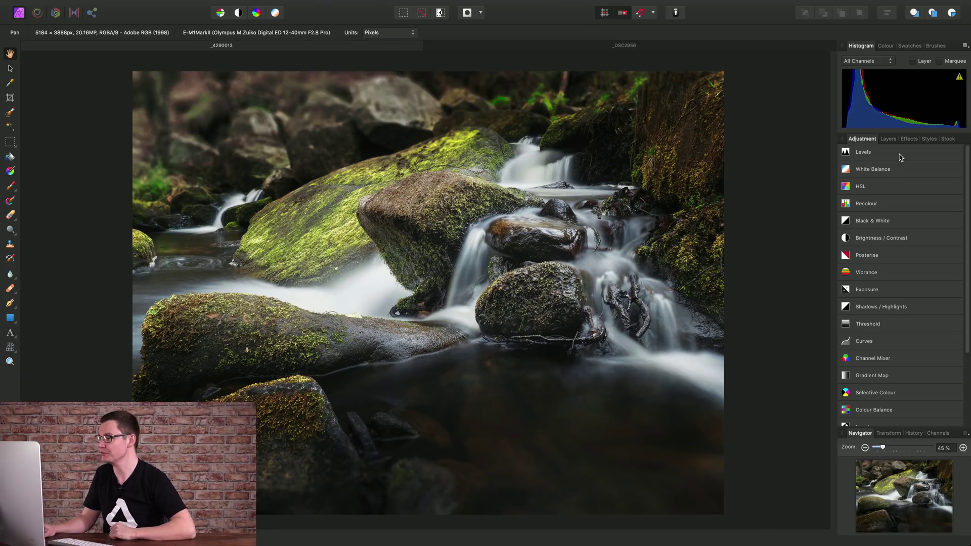
- Load a luminosity selection of the waterfall's bright tones from the Background layer thumbnail
left_click(888, 139)
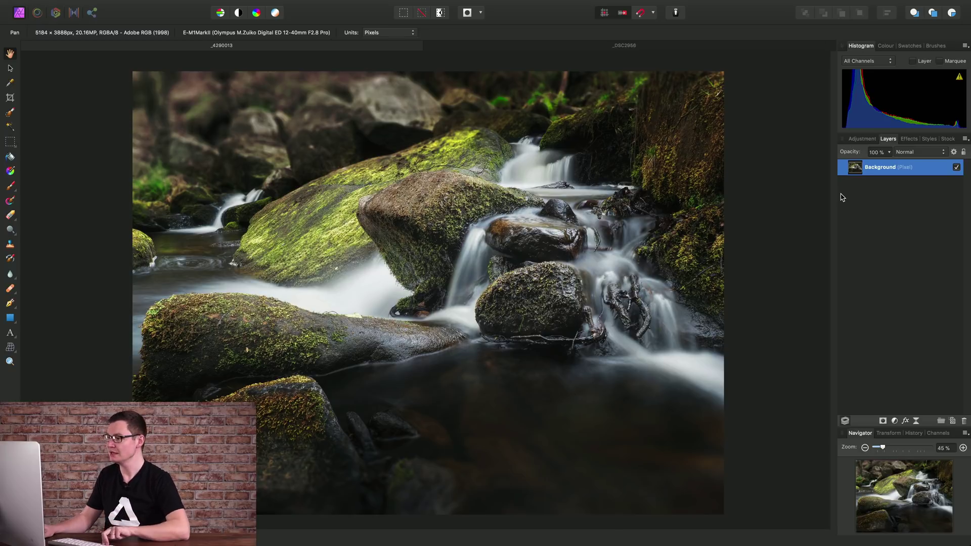
left_click(855, 170, "ctrl+shift")
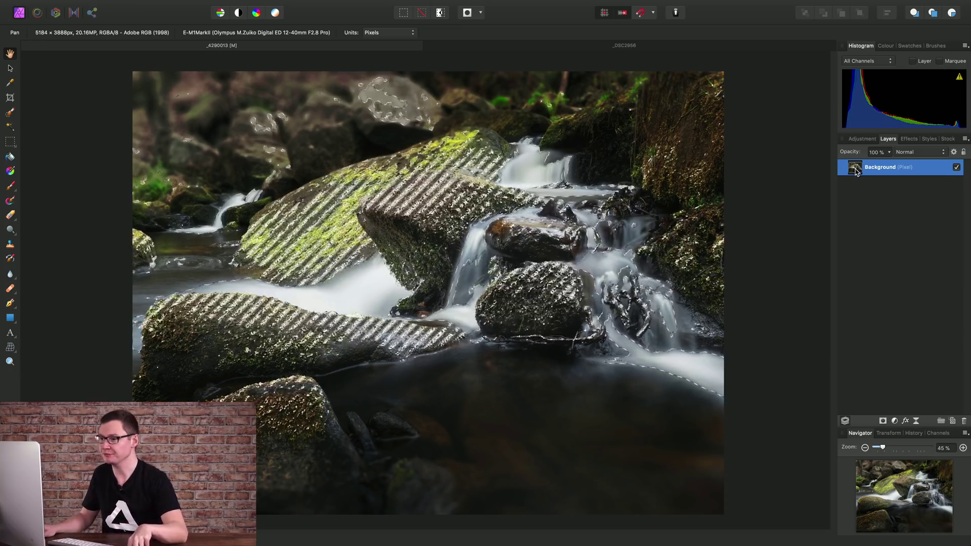
- Add an HSL adjustment layer masked by the bright-tone selection, then deselect
mouse_move(297, 3)
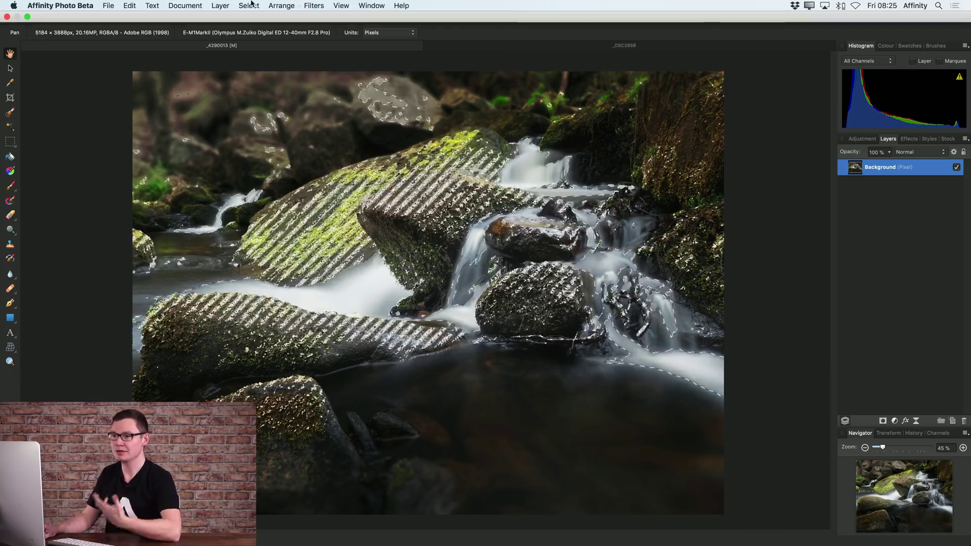
left_click(218, 5)
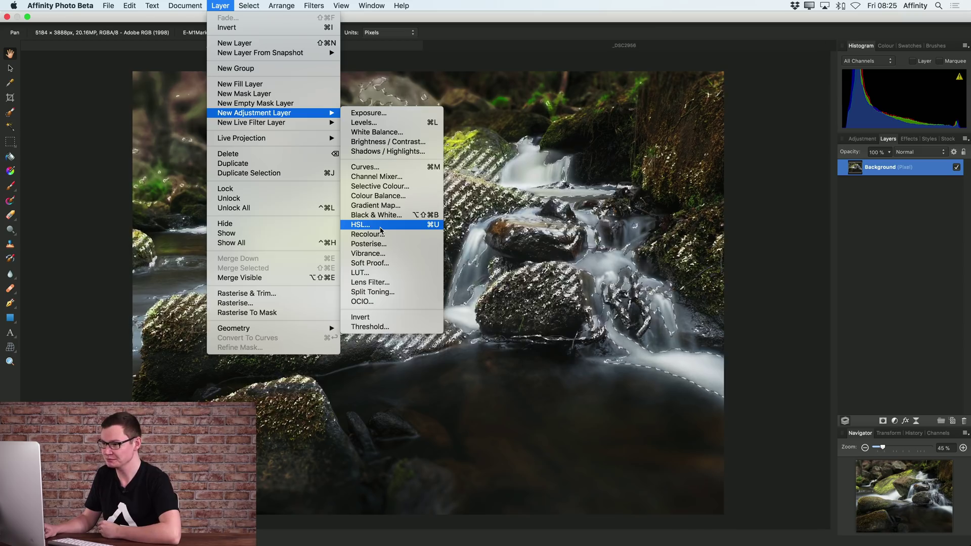
left_click(381, 228)
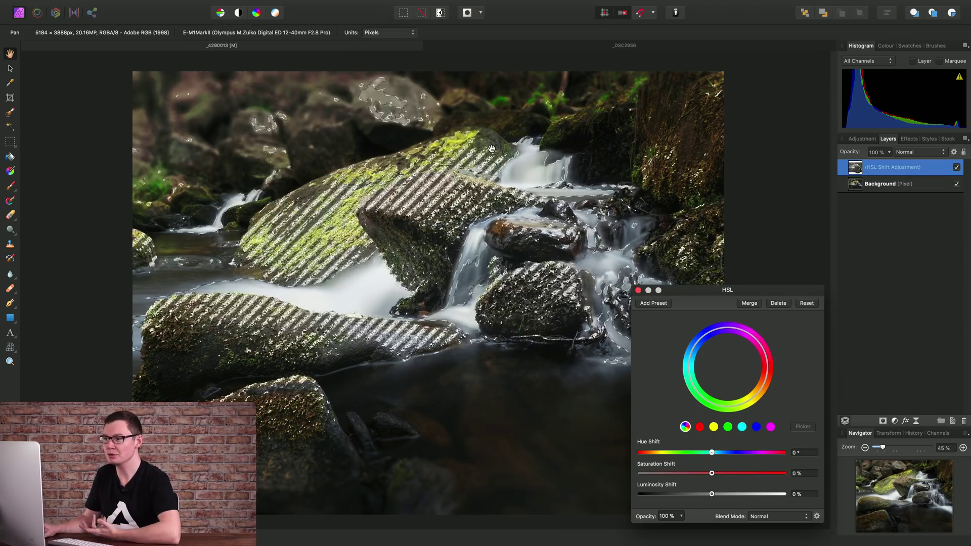
left_click(248, 6)
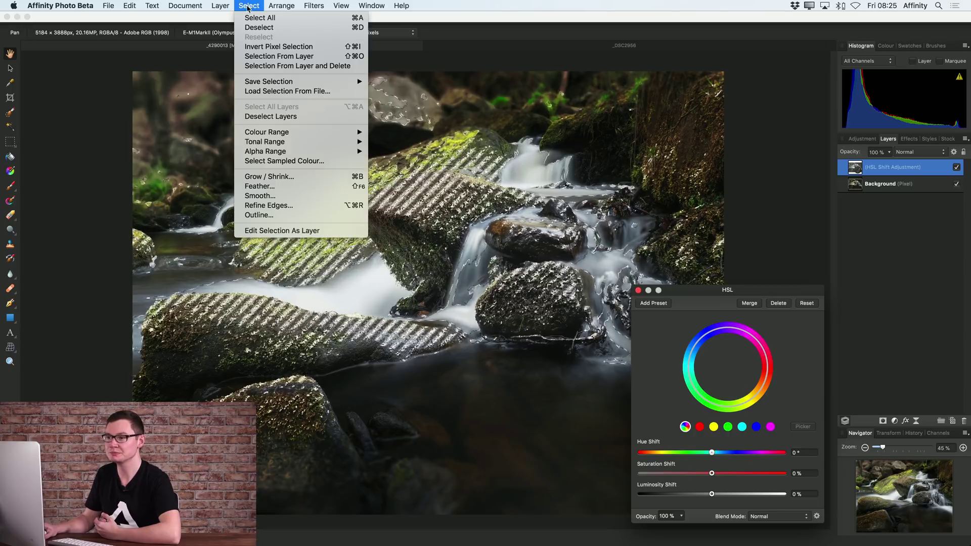
left_click(259, 27)
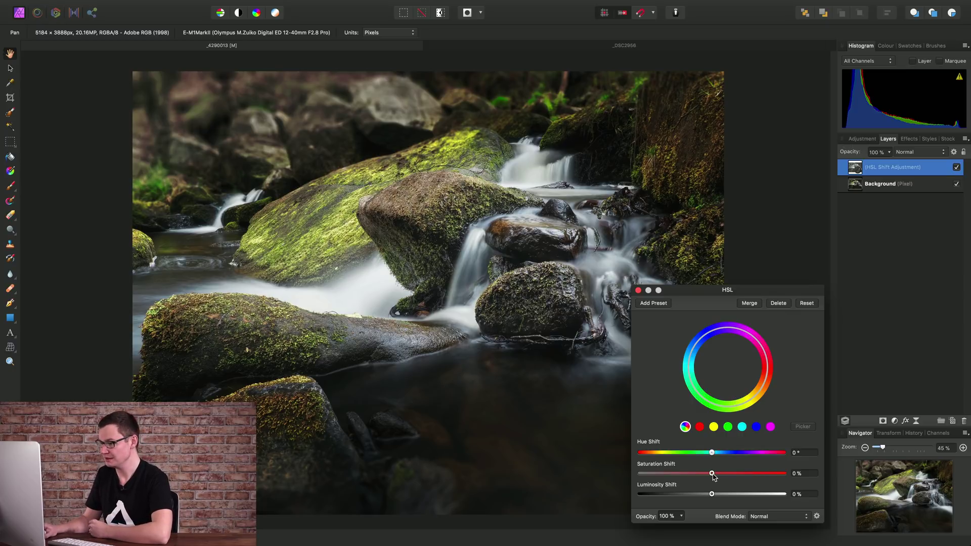
- Raise the HSL Saturation Shift to 66% and close the HSL dialog
left_click_drag(713, 473, 760, 477)
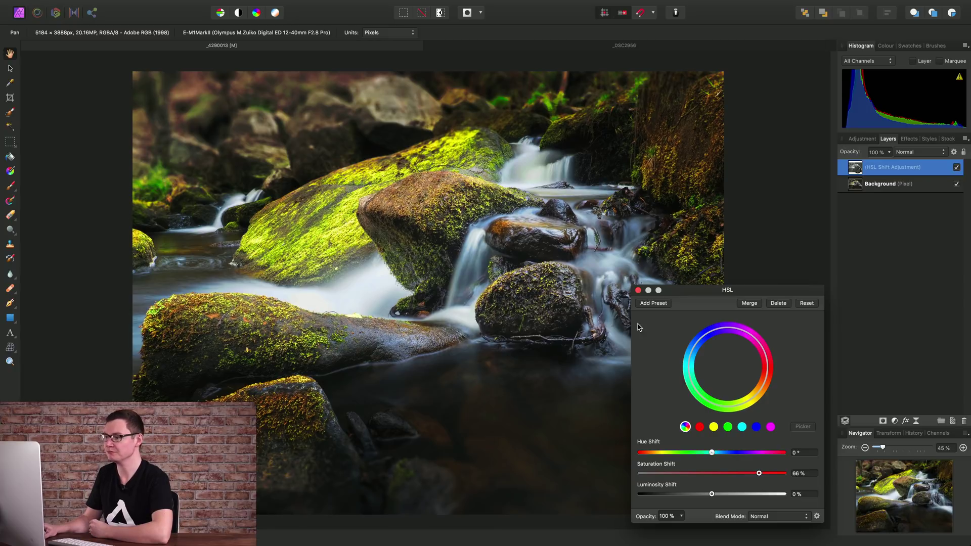
left_click(639, 291)
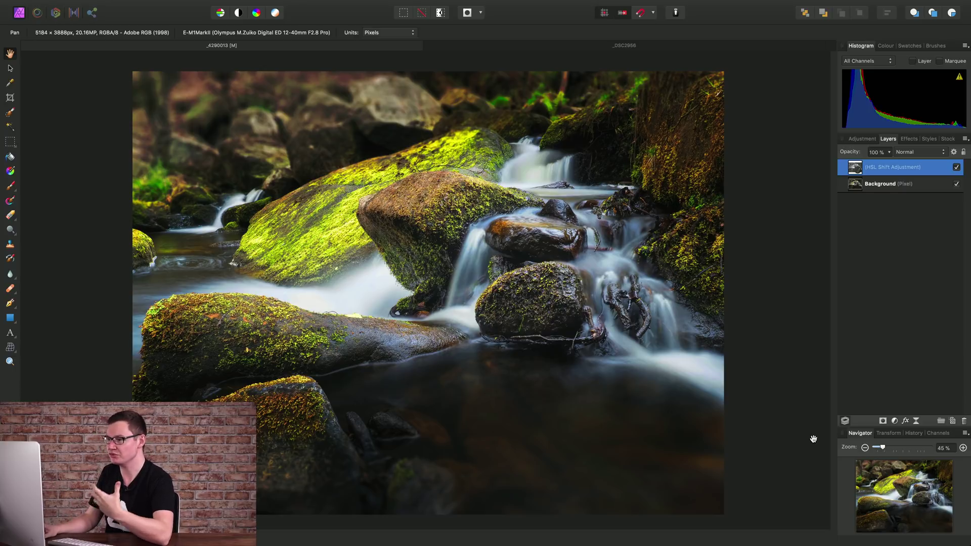
- Fill the HSL Shift Adjustment Alpha channel, then undo the fill to restore the luminosity mask
left_click(938, 434)
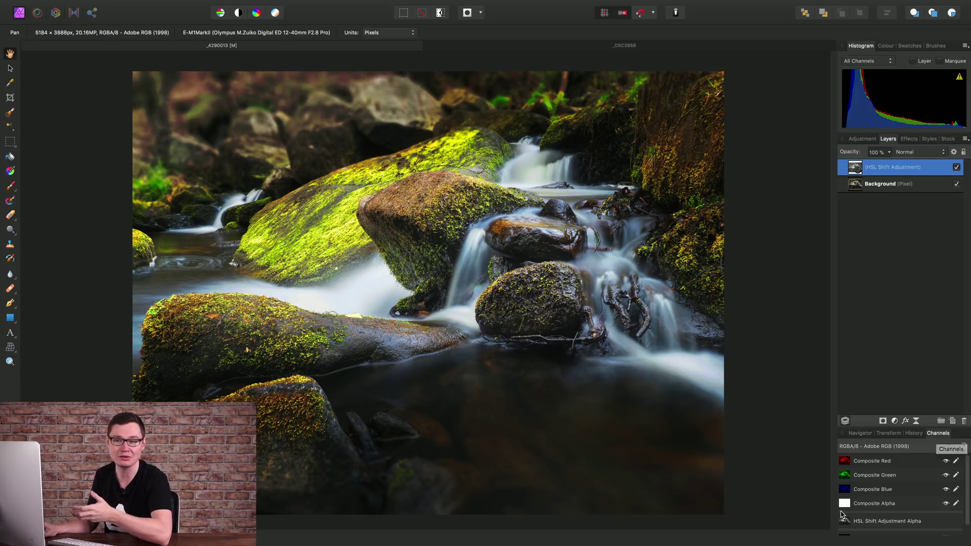
scroll(857, 489, "down", 1)
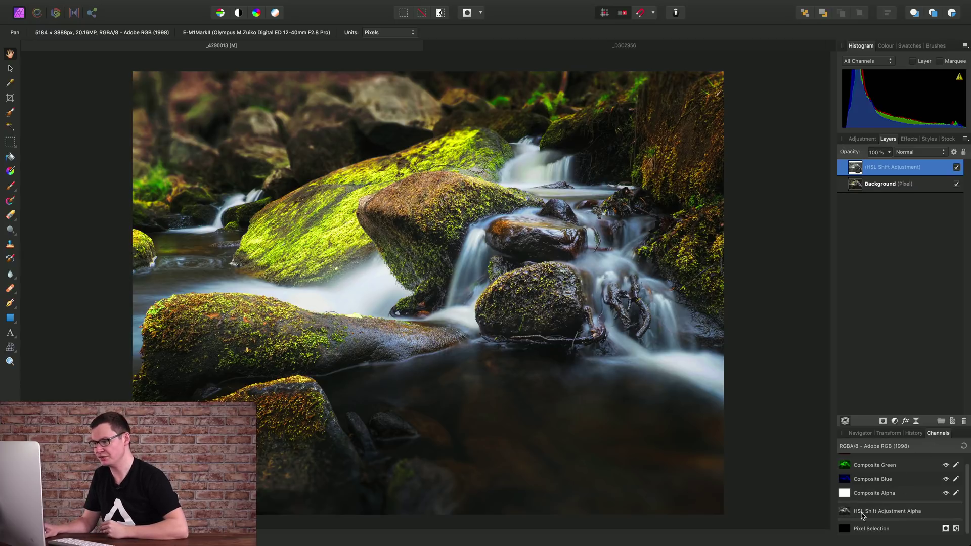
right_click(849, 515)
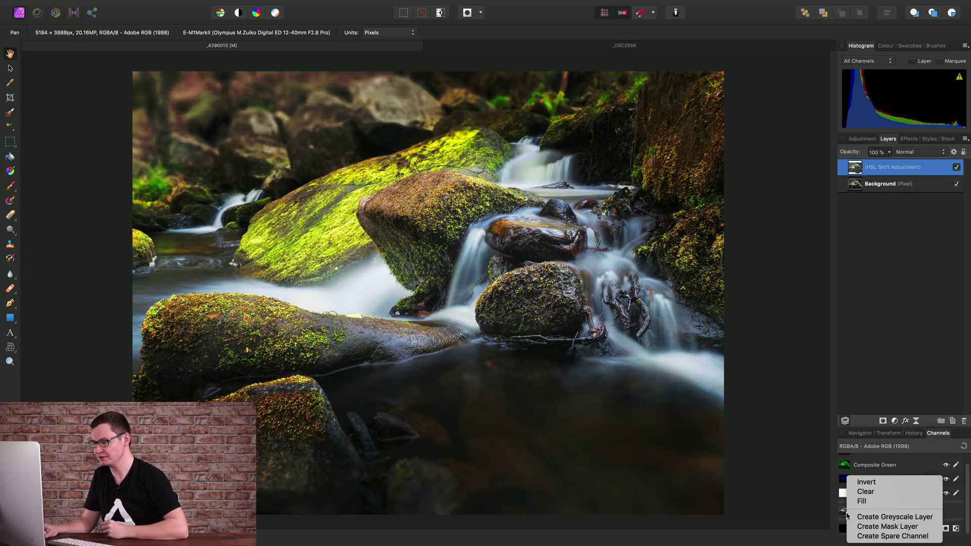
left_click(872, 502)
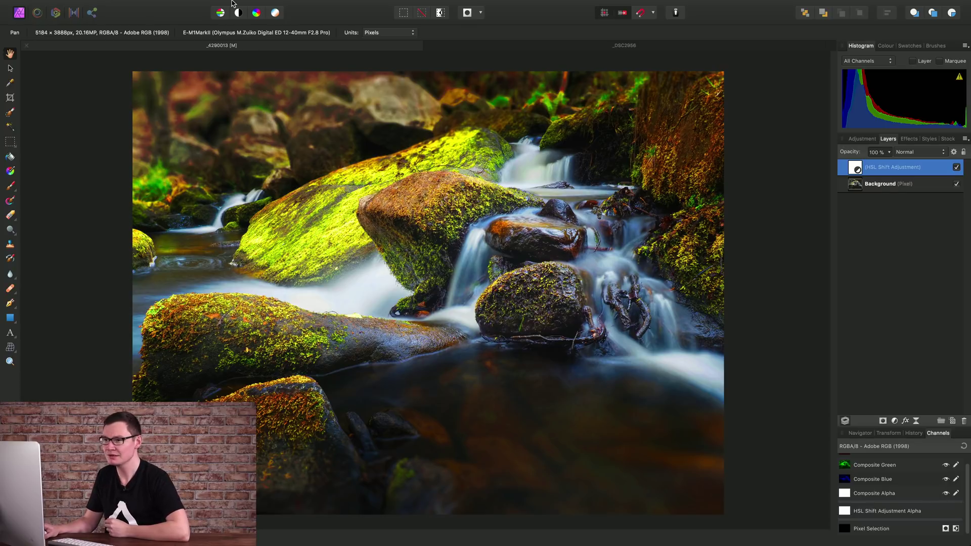
left_click(130, 5)
left_click(136, 19)
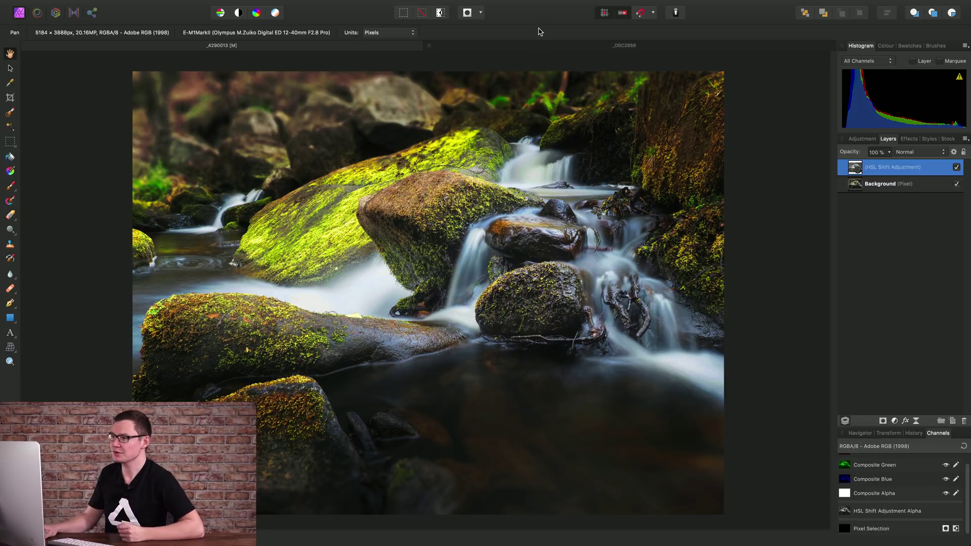
- On the _DSC2956 angel photo, select the dark tones by inverting a luminosity selection
left_click(583, 46)
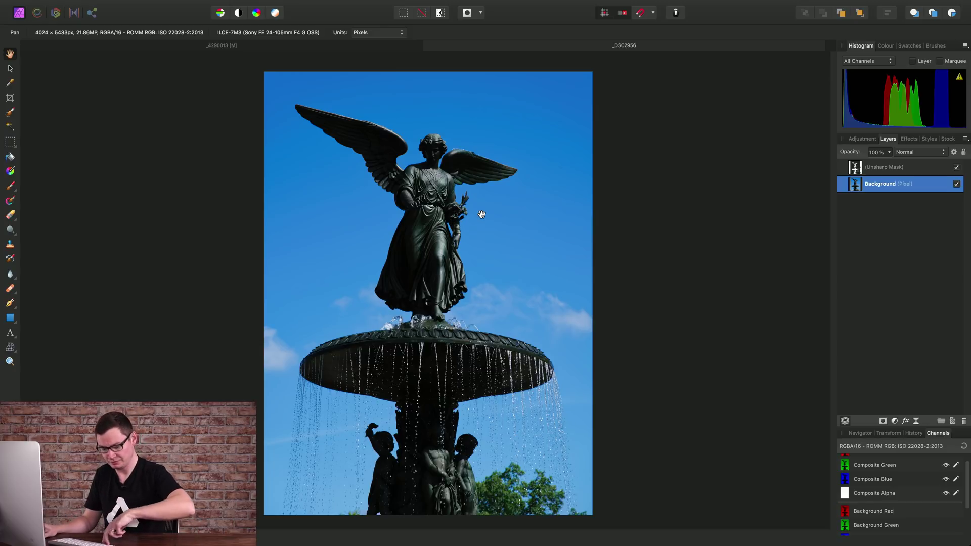
left_click(855, 185, "ctrl+shift")
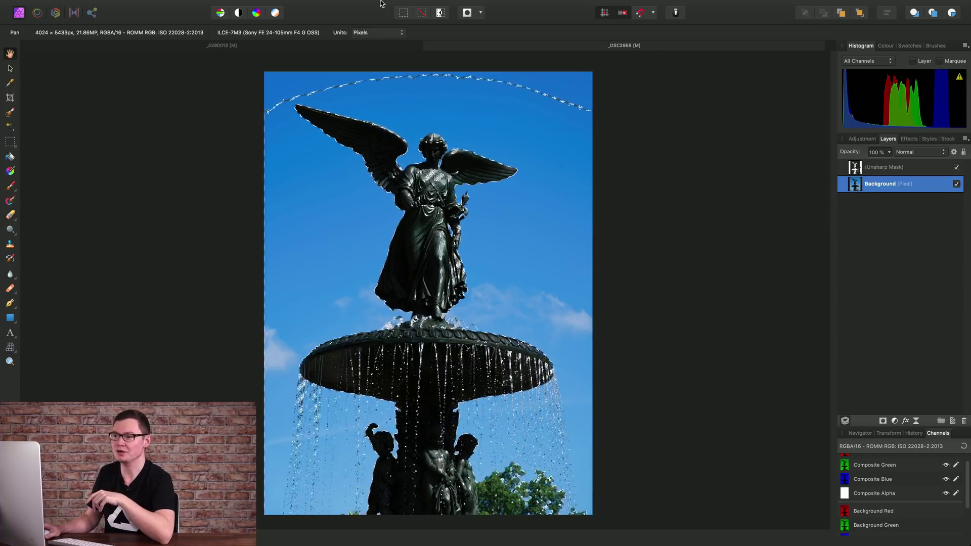
mouse_move(380, 2)
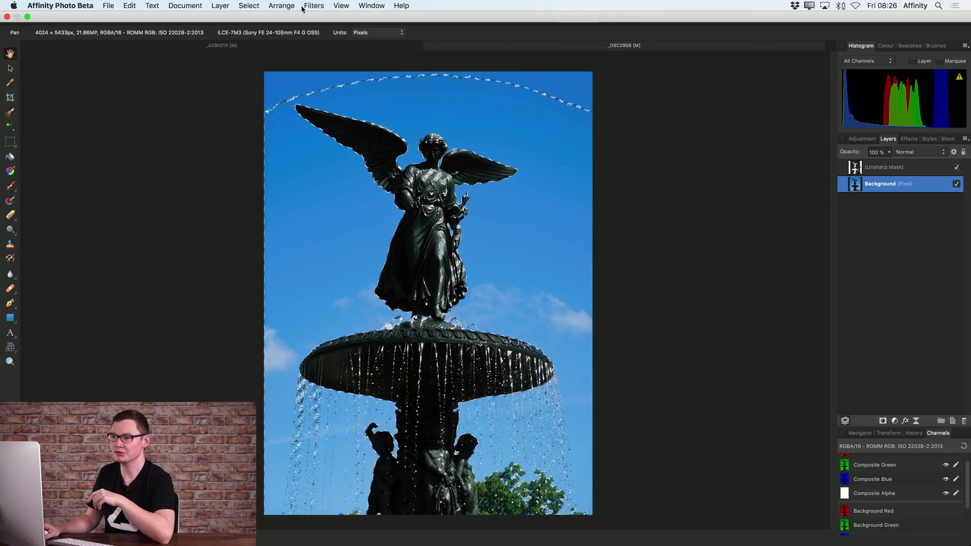
left_click(255, 9)
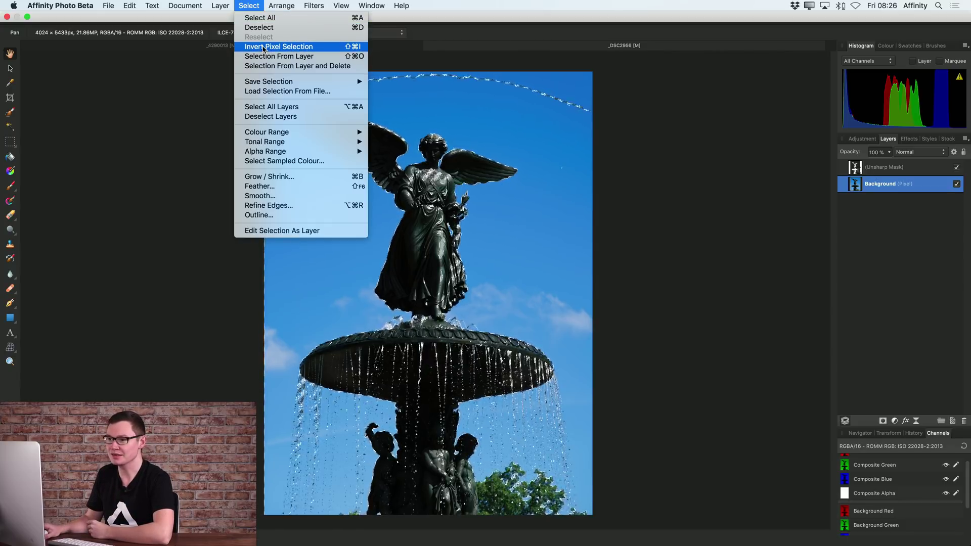
left_click(321, 47)
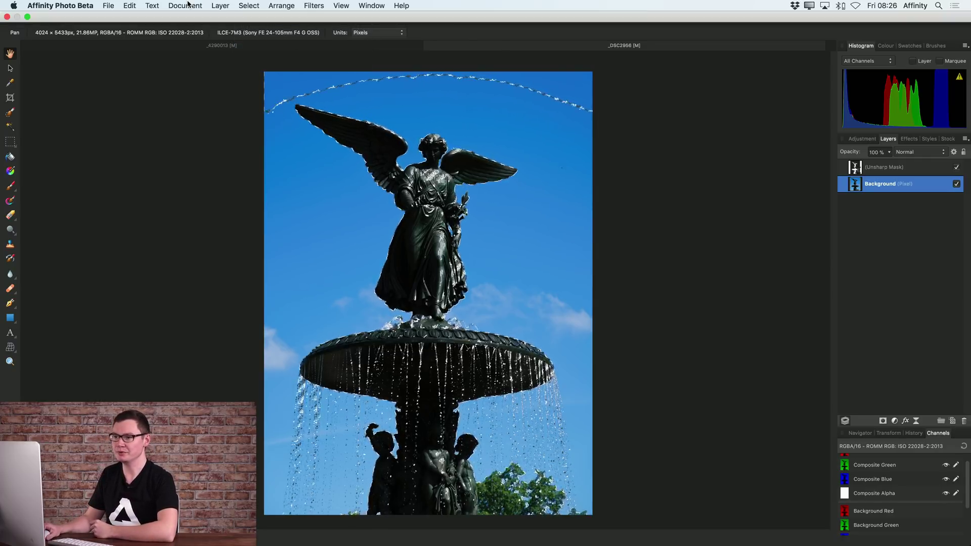
left_click(219, 6)
mouse_move(323, 116)
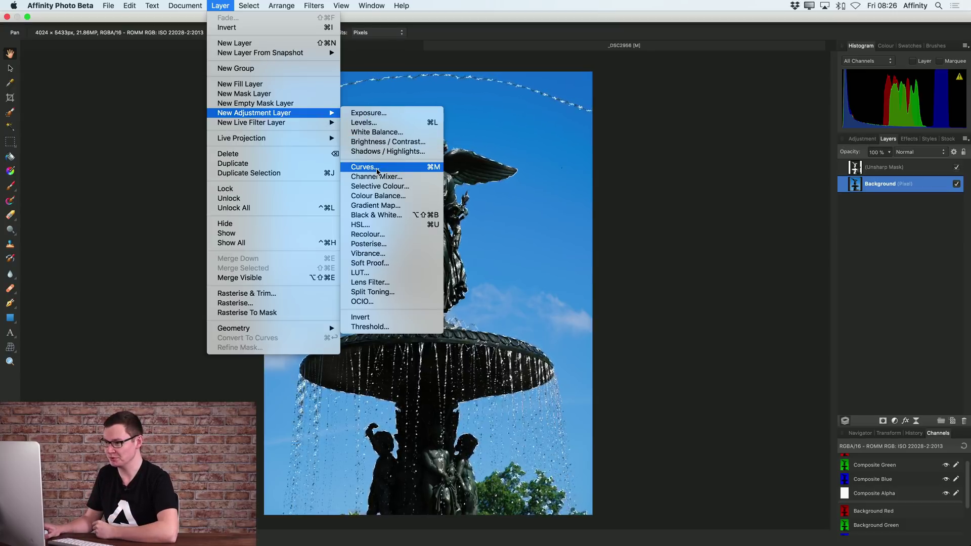
- Add a Curves adjustment layer from the dark-tone selection and clear the selection
left_click(377, 167)
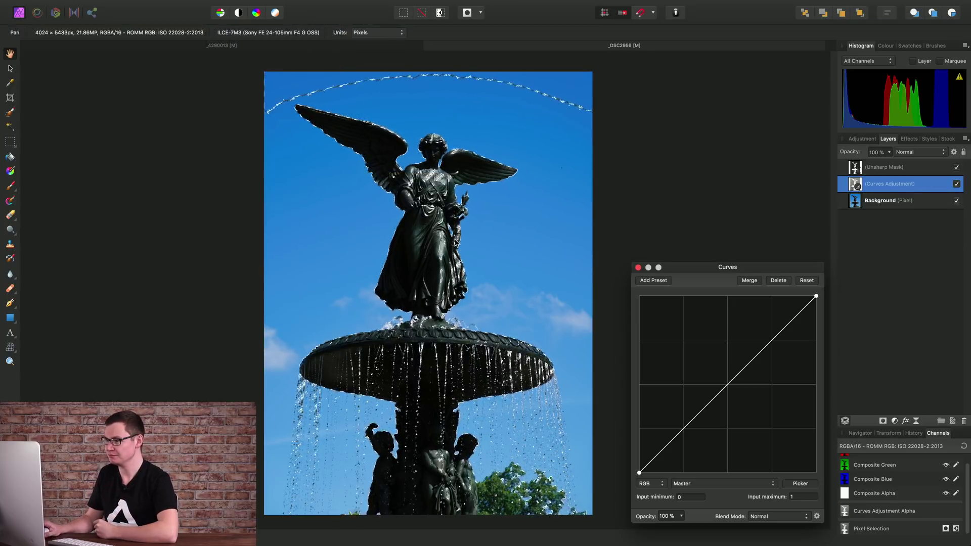
left_click(250, 6)
left_click(278, 30)
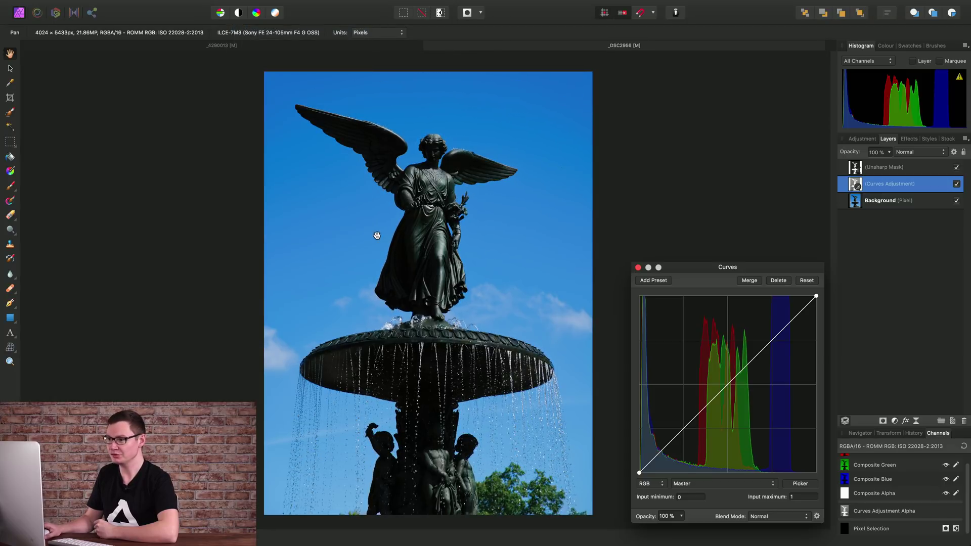
- Shape the curve with raised shadow and midtone points and a lowered upper point
left_click_drag(698, 268, 689, 134)
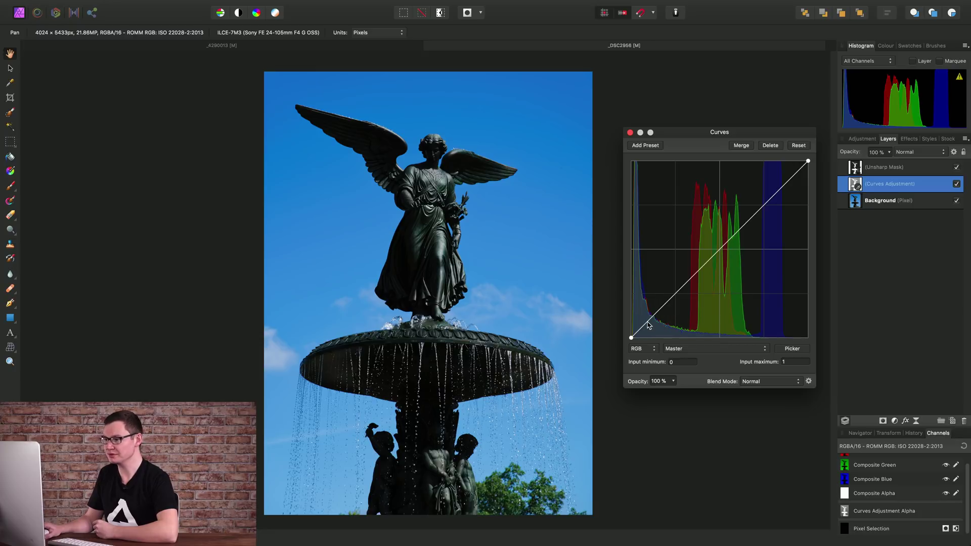
left_click_drag(647, 326, 644, 315)
left_click_drag(680, 269, 682, 258)
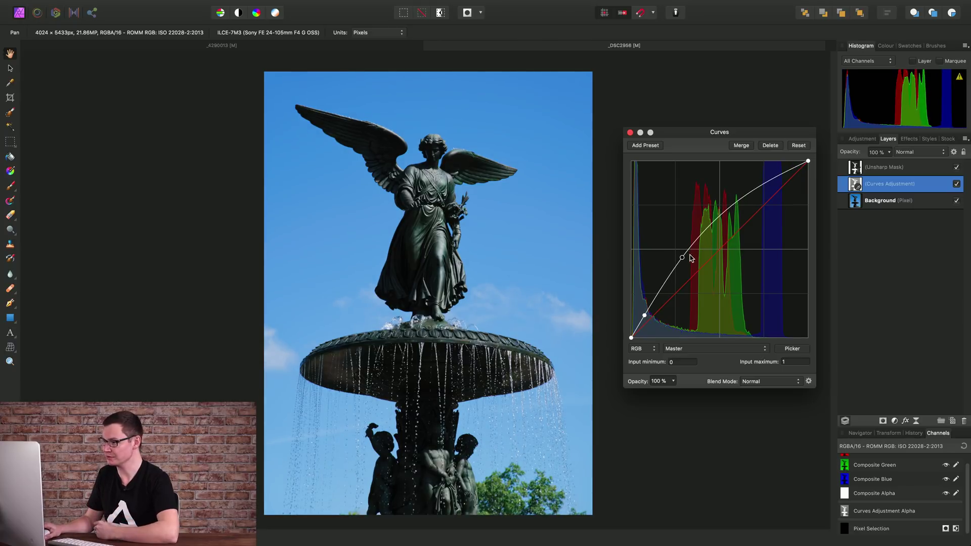
left_click_drag(735, 207, 743, 198)
left_click_drag(646, 319, 640, 310)
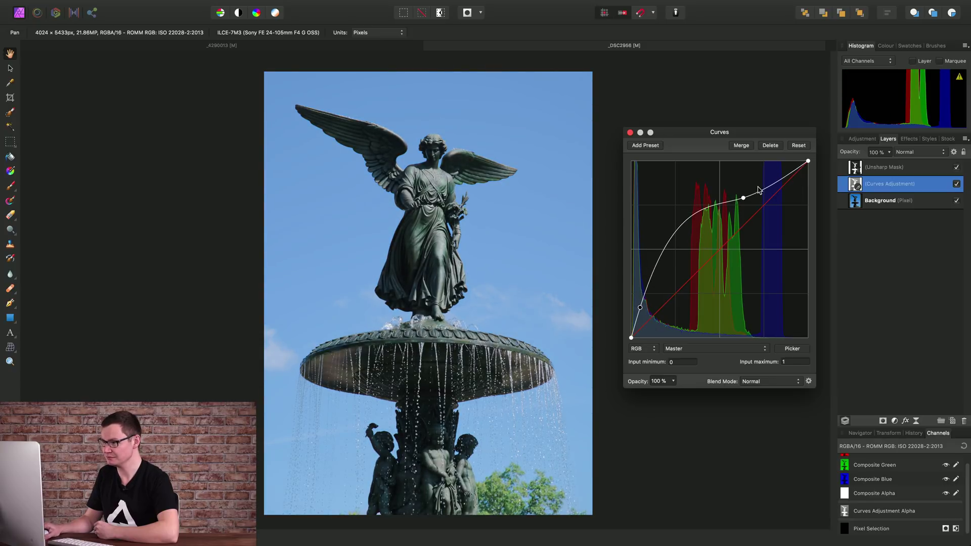
left_click_drag(743, 197, 720, 224)
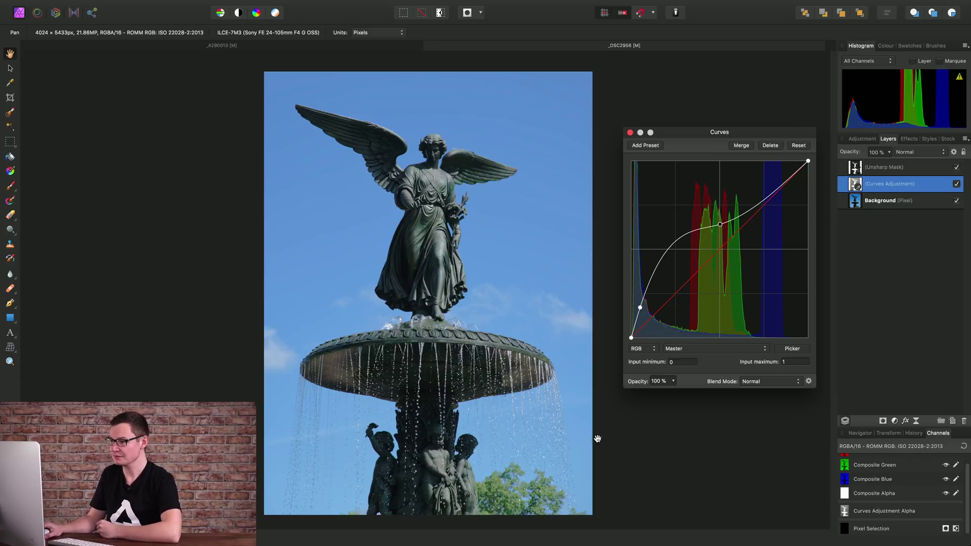
- Close Curves, fill the Curves Adjustment Alpha with white, undo, then fill it again
left_click(630, 132)
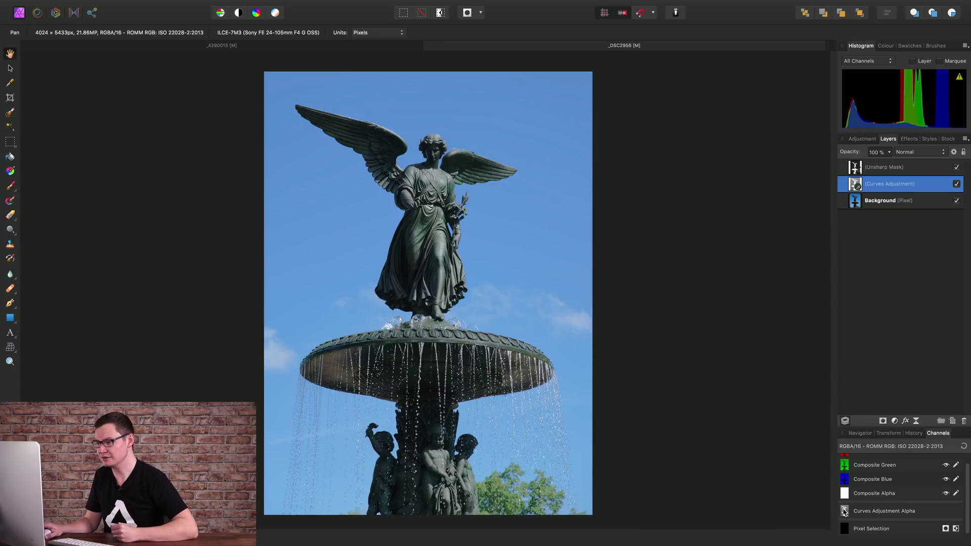
right_click(867, 512)
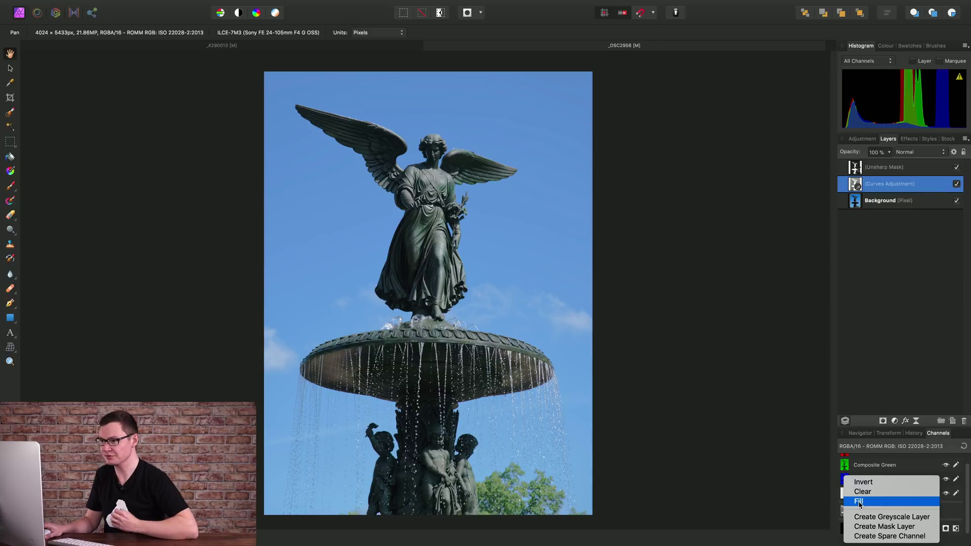
left_click(859, 502)
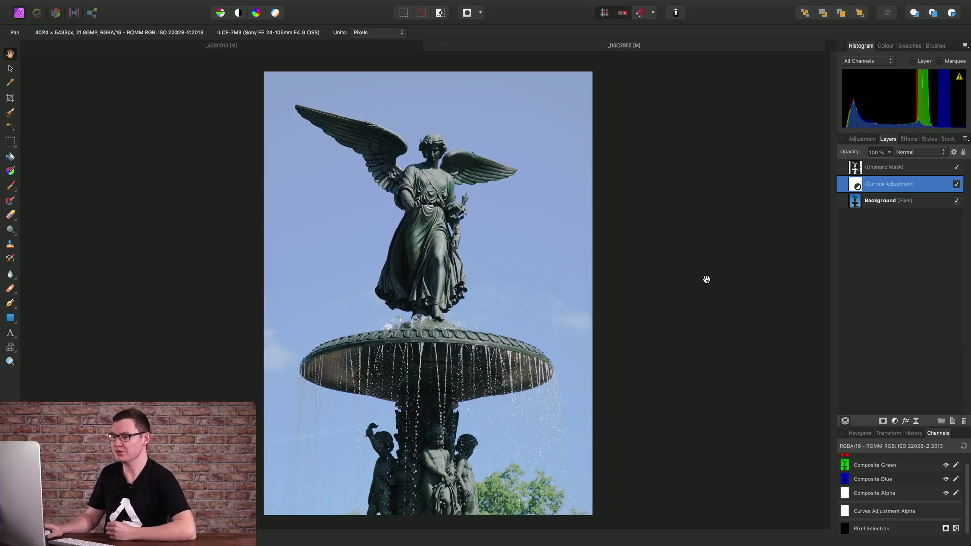
mouse_move(284, 3)
left_click(130, 5)
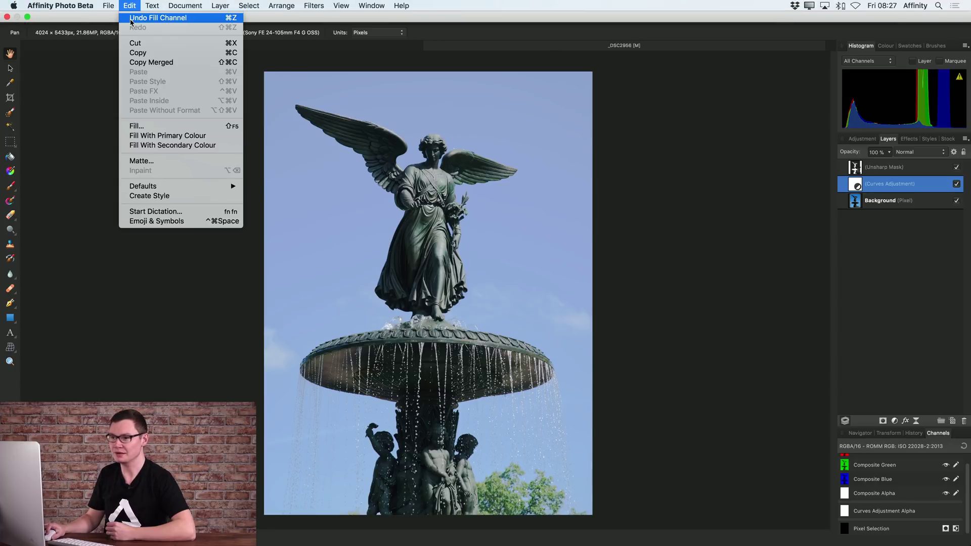
left_click(133, 19)
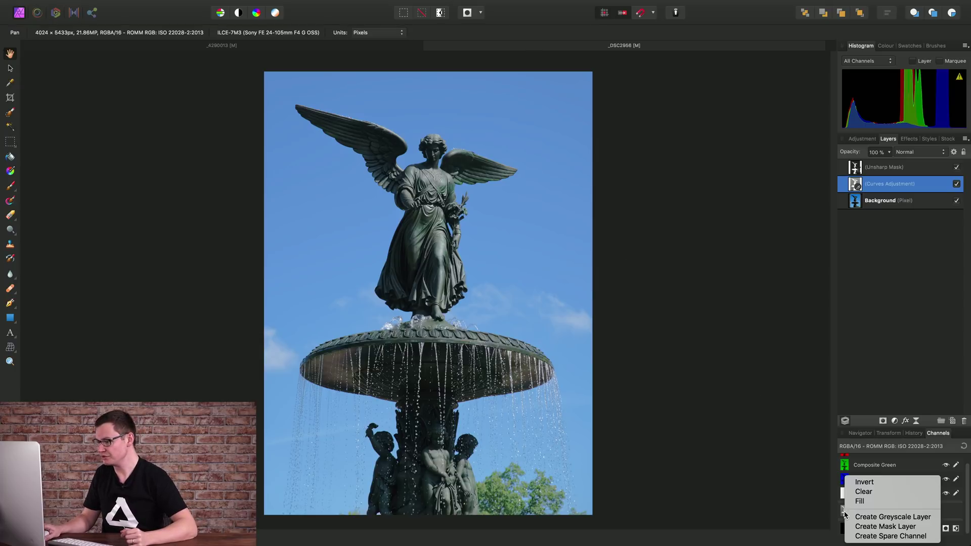
left_click(862, 502)
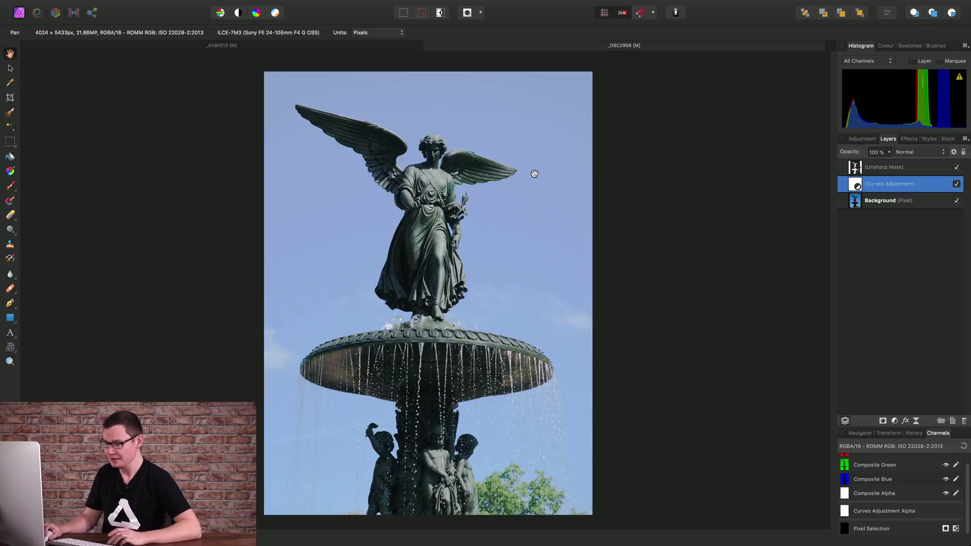
- In the Curves layer's Blend Options, slope the underlying range down to 0% over bright tones
left_click(955, 153)
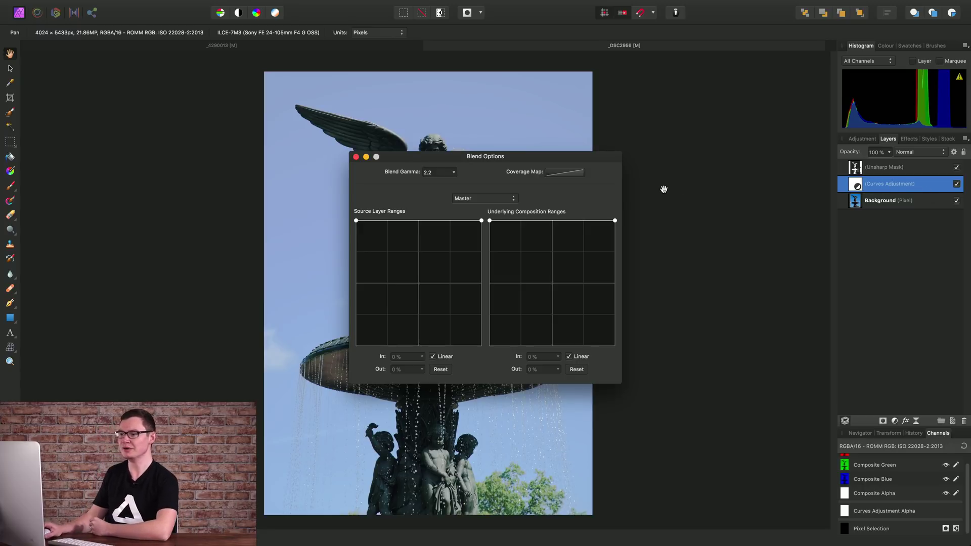
left_click_drag(547, 161, 754, 89)
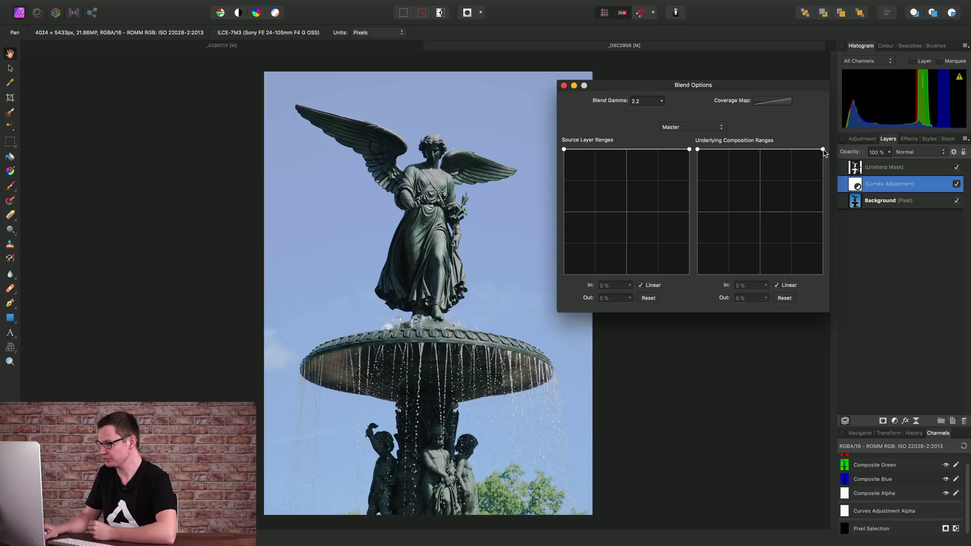
left_click_drag(824, 152, 856, 284)
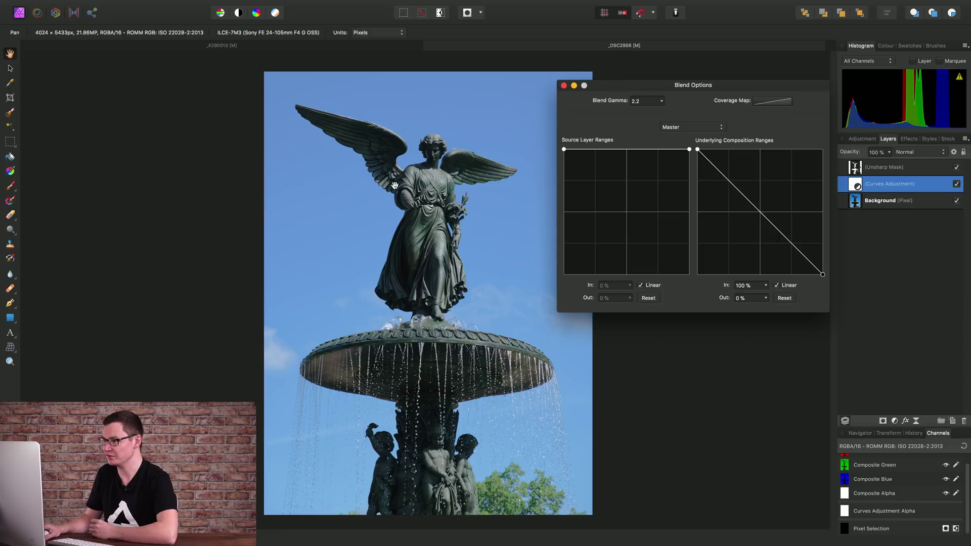
- Make the underlying blend range non-linear and add nodes, including 25% in / 63% out
left_click(777, 286)
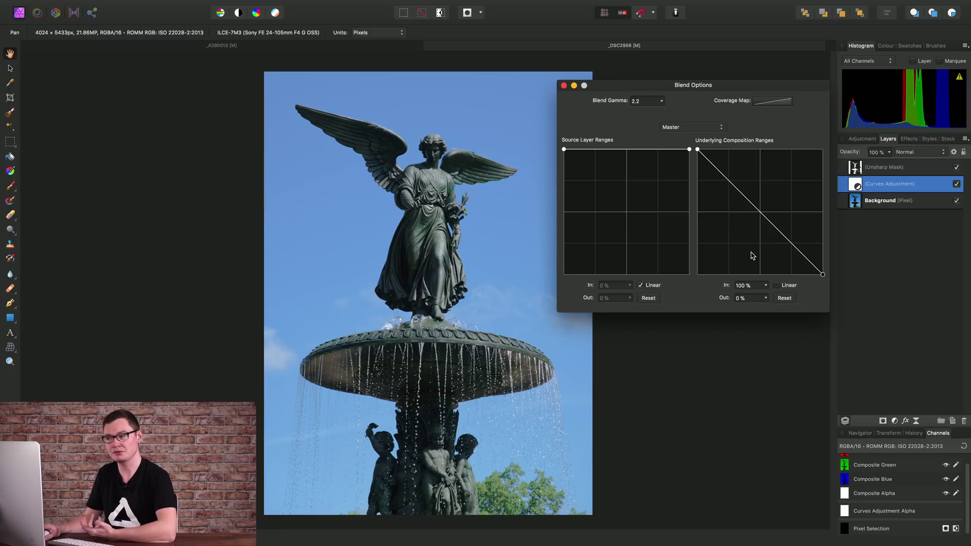
left_click(764, 214)
left_click_drag(771, 209, 719, 173)
left_click_drag(754, 217, 752, 214)
mouse_move(790, 249)
left_mouse_down()
mouse_move(795, 256)
mouse_move(790, 248)
left_mouse_up()
mouse_move(754, 217)
left_mouse_down()
mouse_move(756, 238)
mouse_move(752, 224)
left_mouse_up()
left_click_drag(718, 174, 729, 199)
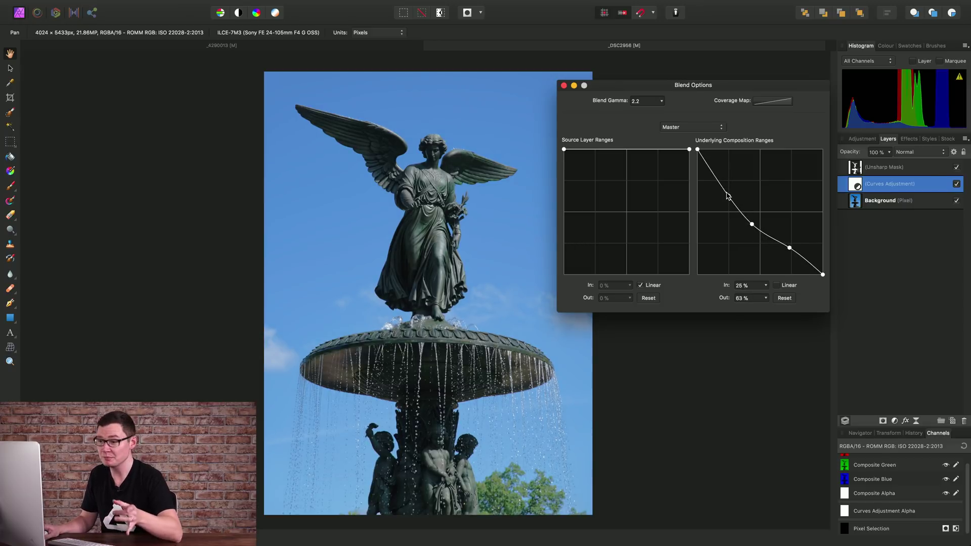
- Add a Blue-channel underlying blend range sloping linearly to 0% at full blue
left_click(691, 128)
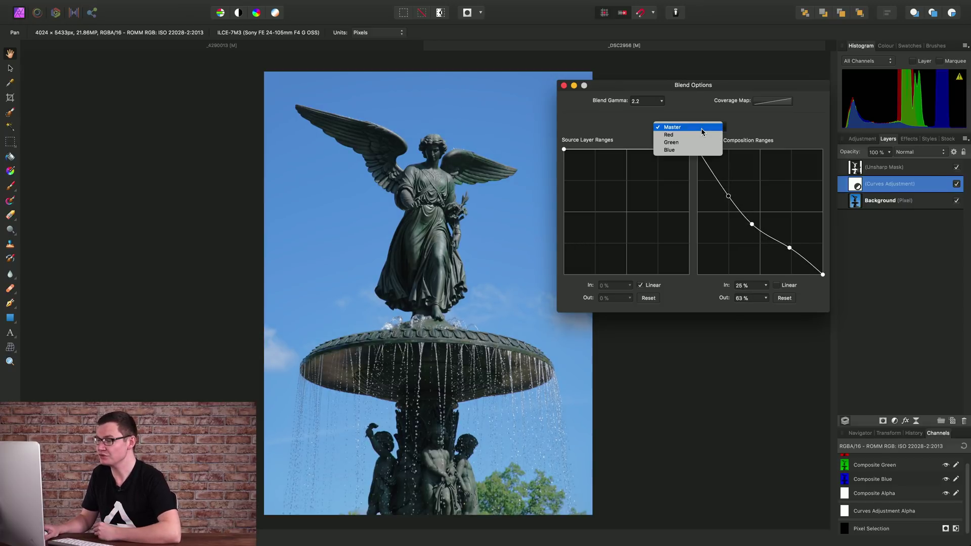
left_click(684, 150)
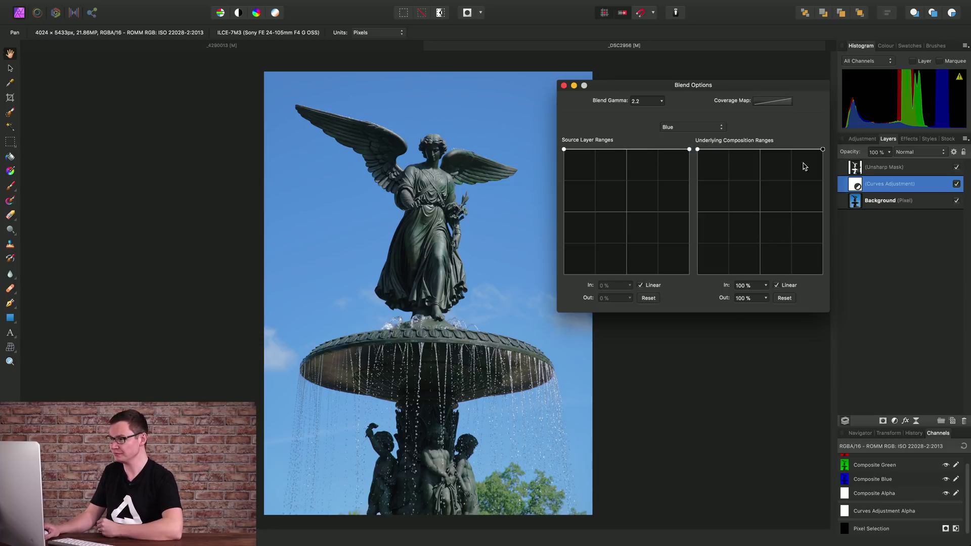
left_click_drag(825, 152, 833, 280)
left_click_drag(611, 86, 654, 102)
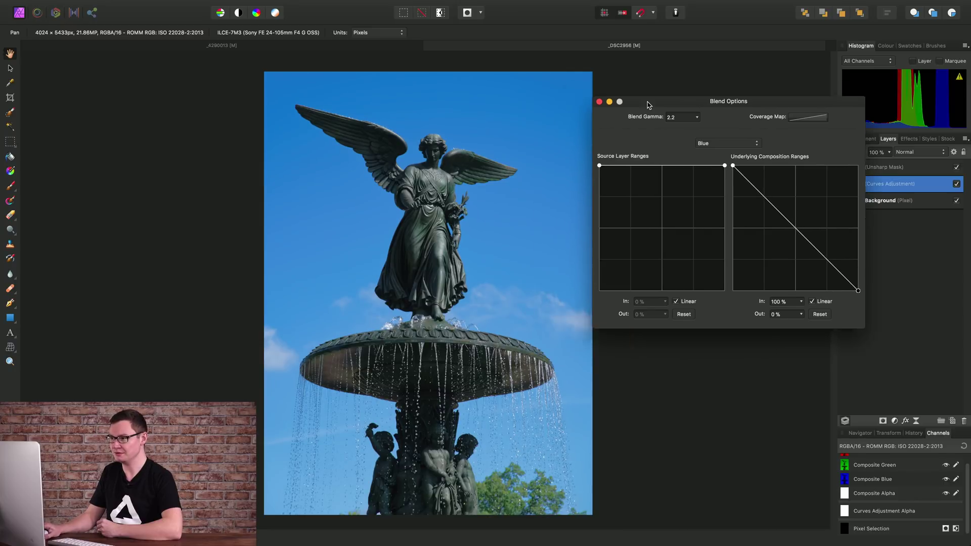